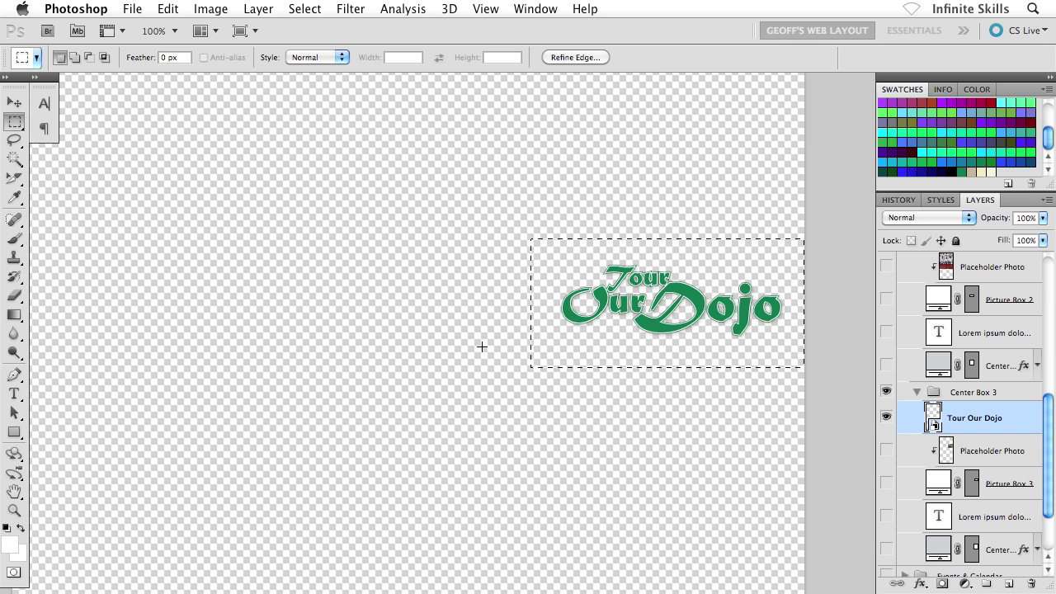
Step: Deselect the marquee around the Tour Our Dojo logo
key(super+d)
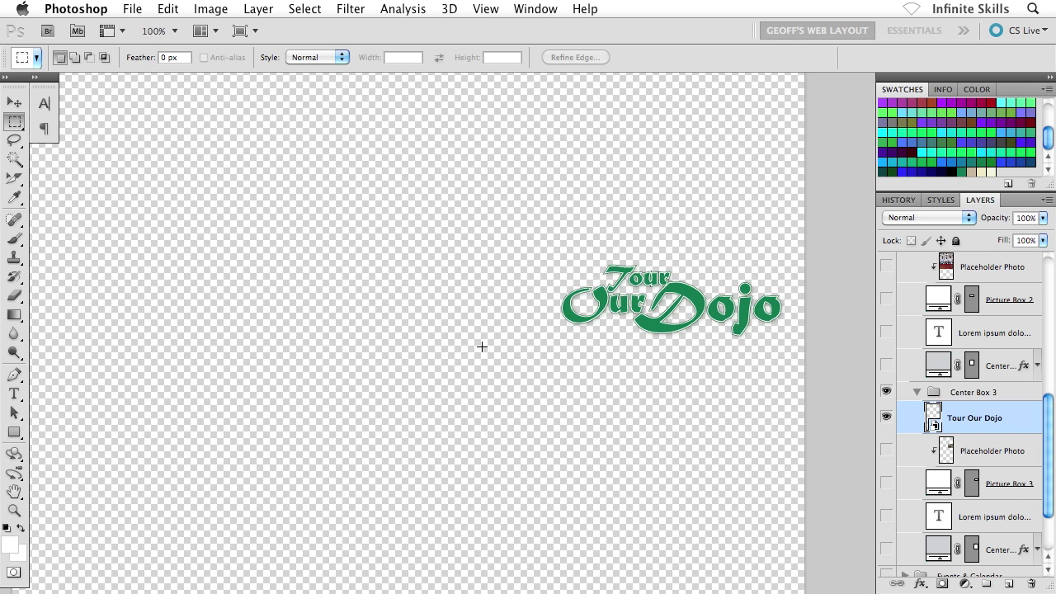
Step: Make Center Box 3's photo, picture box and paragraph layers visible
drag(481, 347, 517, 288)
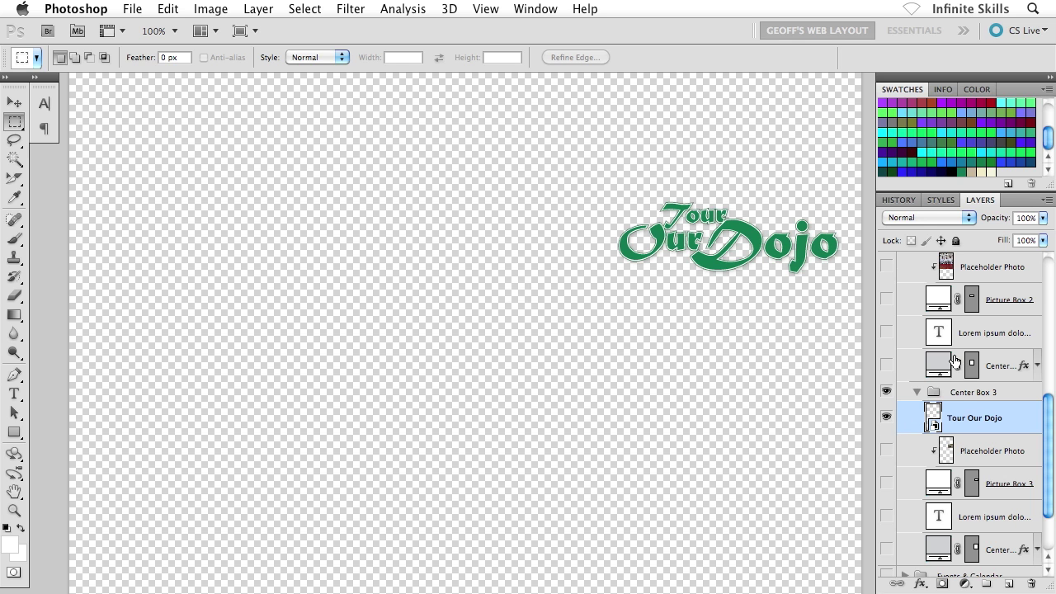
scroll(958, 368, up, 4)
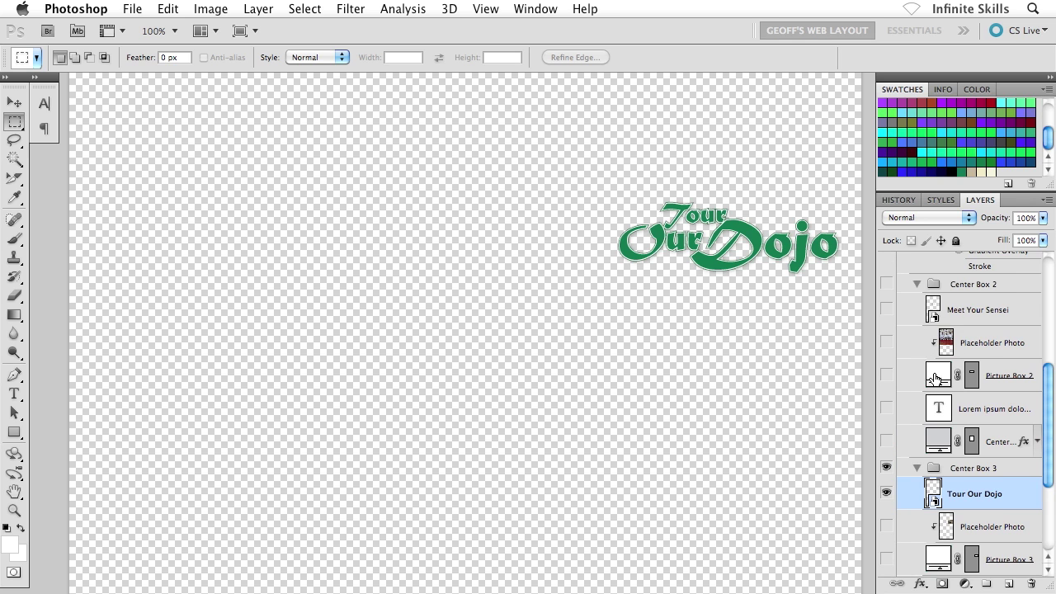
scroll(935, 393, down, 2)
scroll(928, 391, down, 6)
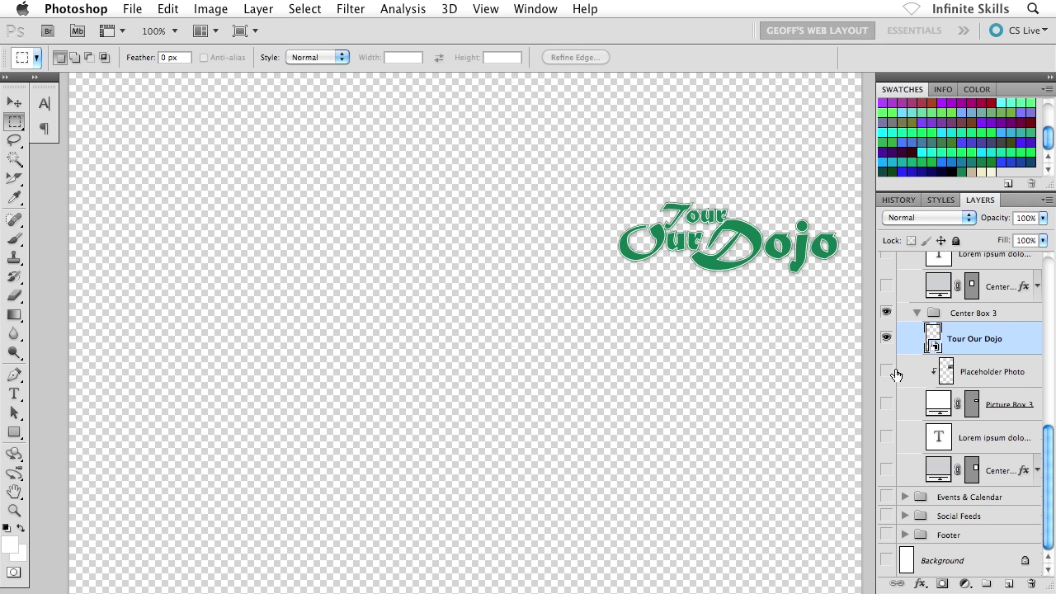
drag(888, 375, 886, 469)
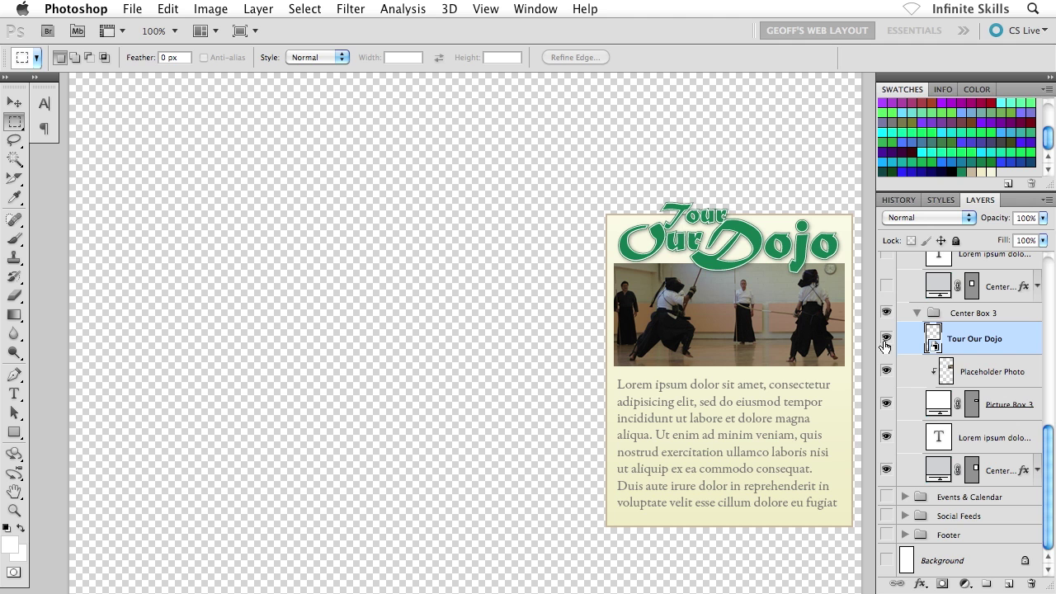
Step: Turn on the Events & Calendar and News And Events groups, then select the Center Box 3 group
click(903, 498)
click(886, 498)
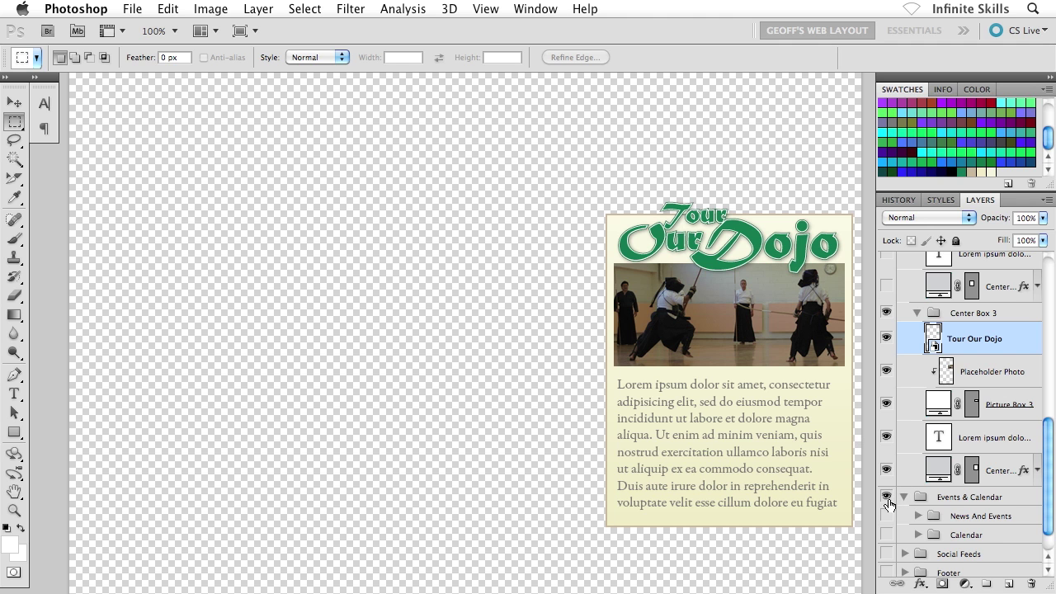
click(916, 517)
scroll(908, 496, down, 3)
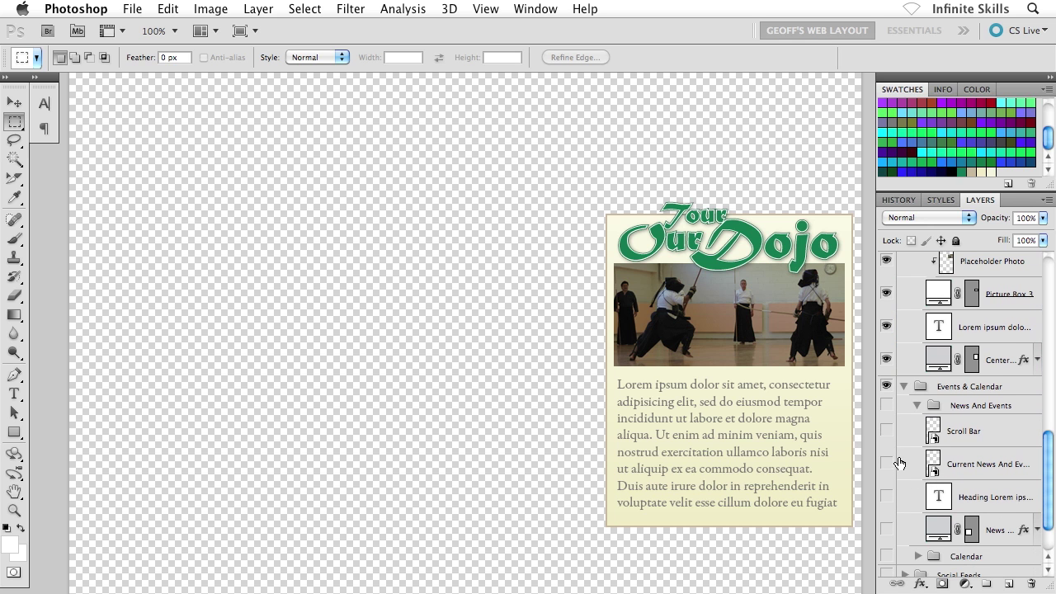
drag(888, 407, 887, 529)
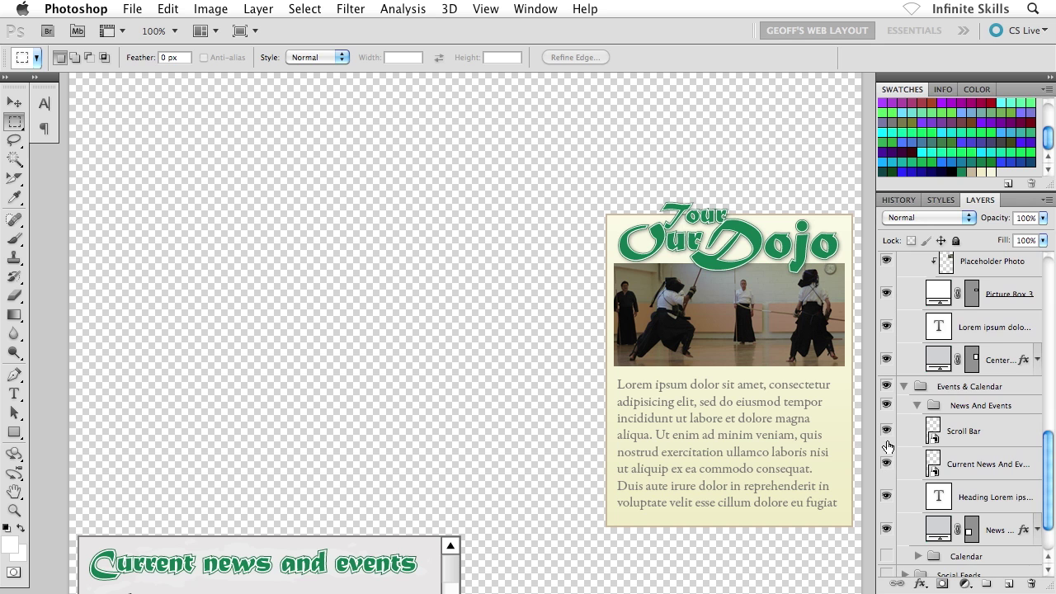
click(915, 408)
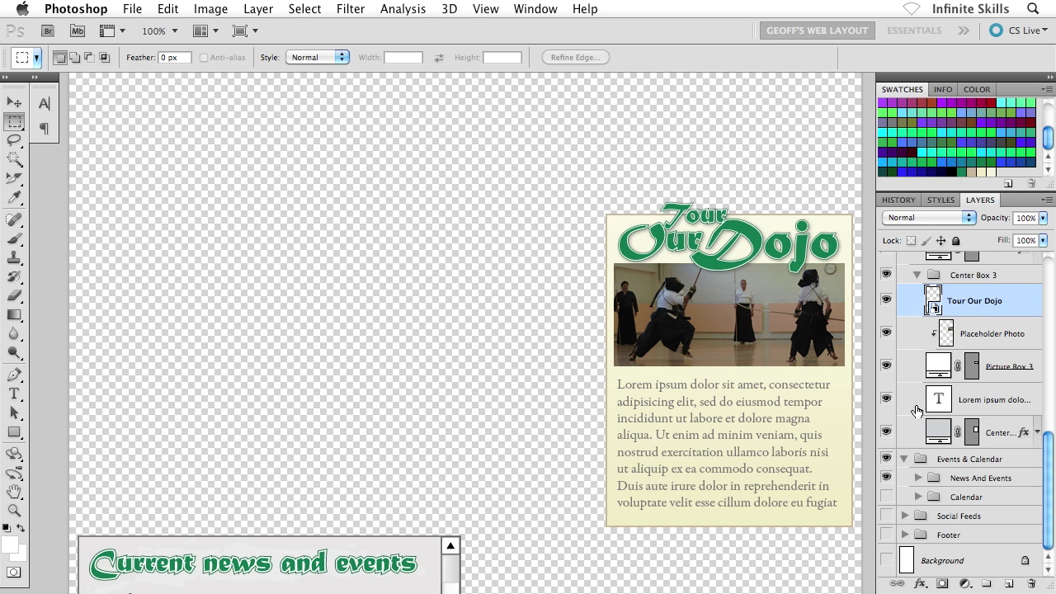
click(905, 460)
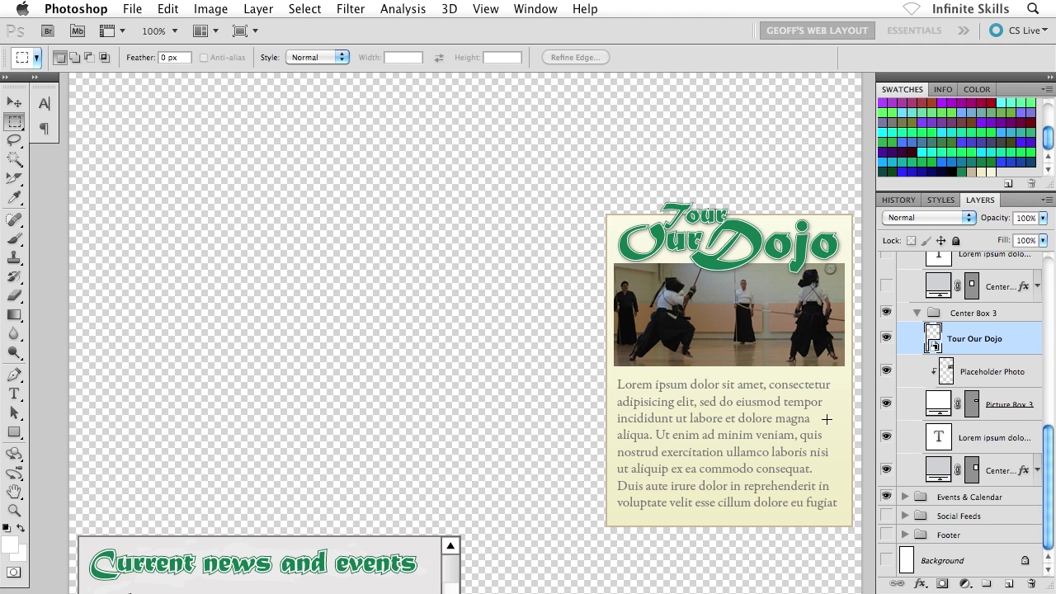
click(962, 318)
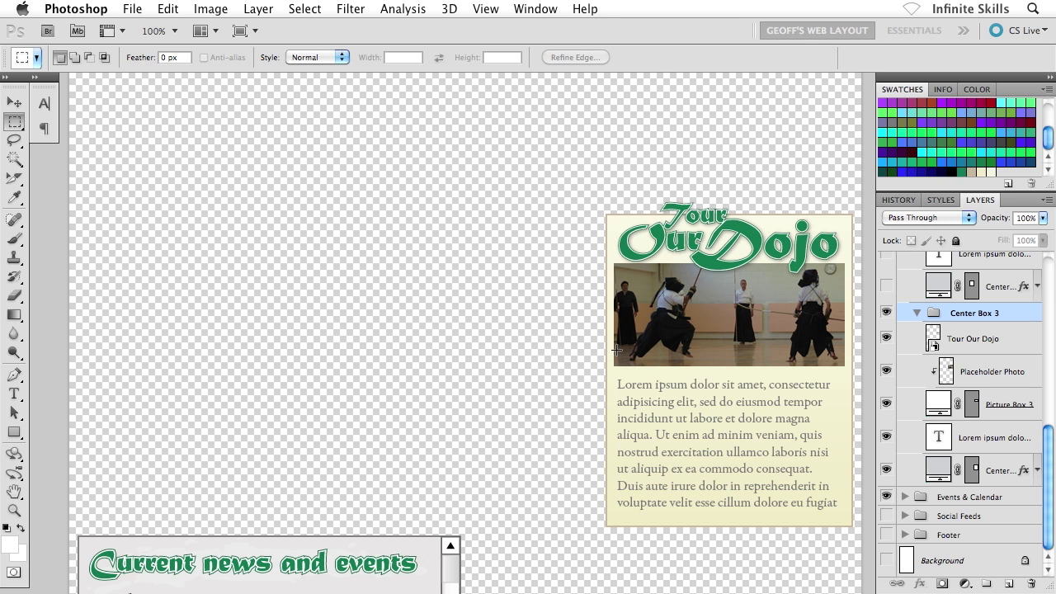
Step: Hide the Tour Our Dojo heading, Placeholder Photo, Picture Box 3 and the Lorem ipsum paragraph
click(887, 340)
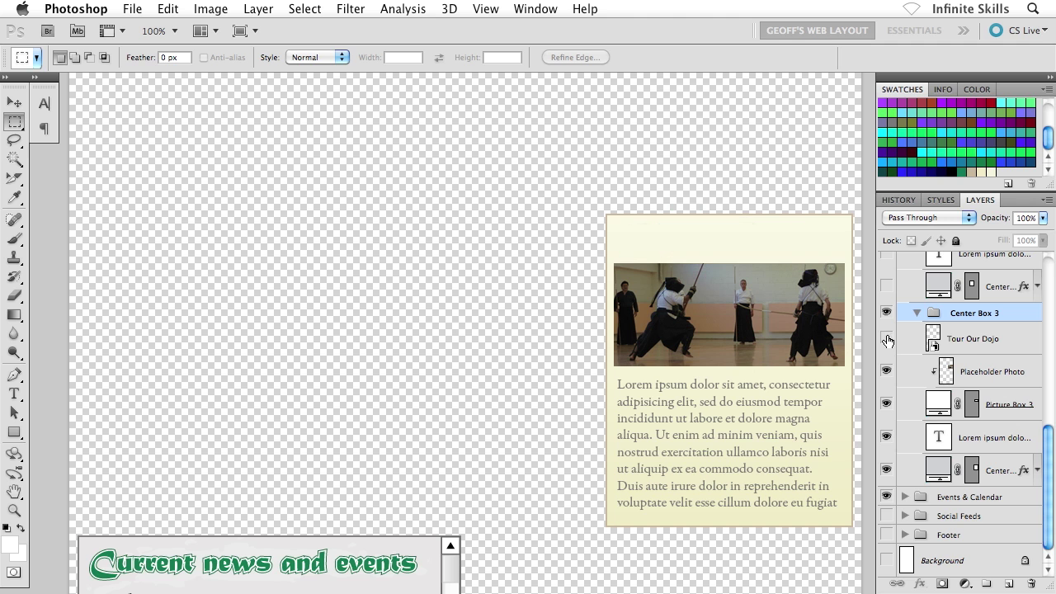
click(972, 345)
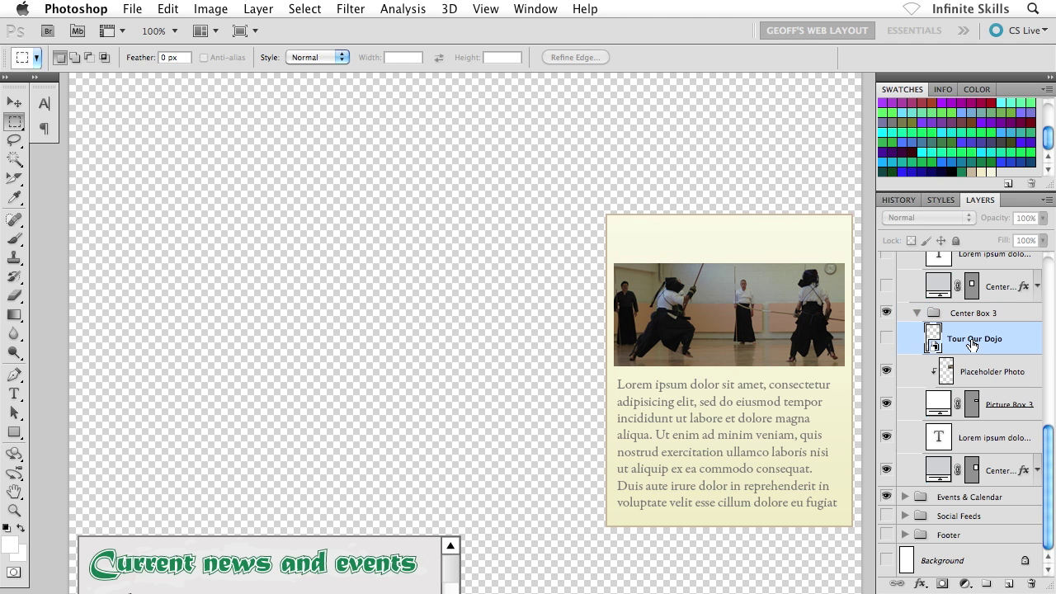
click(886, 371)
click(911, 373)
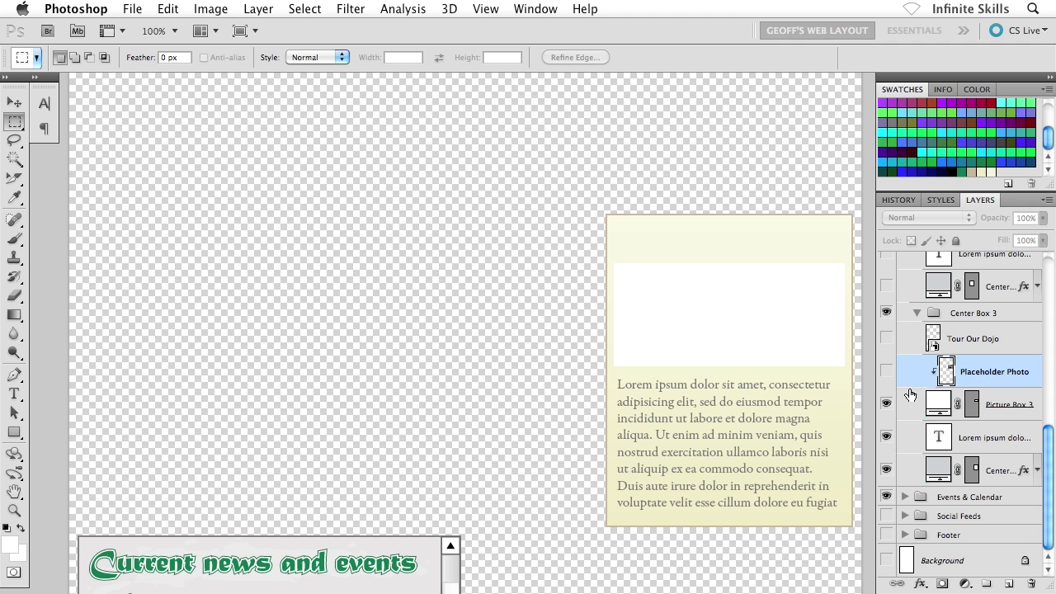
click(886, 405)
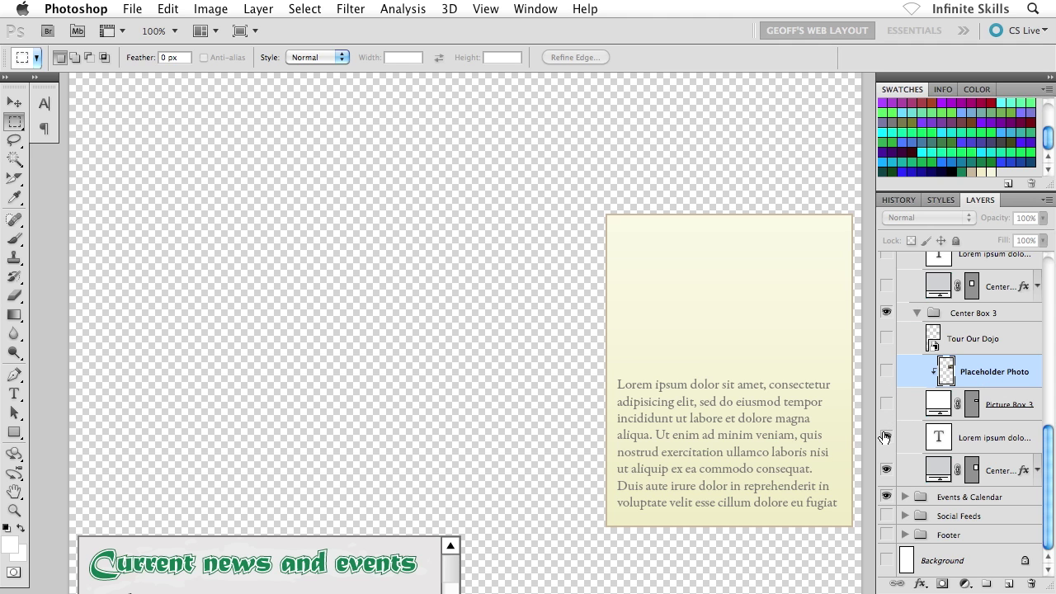
click(886, 438)
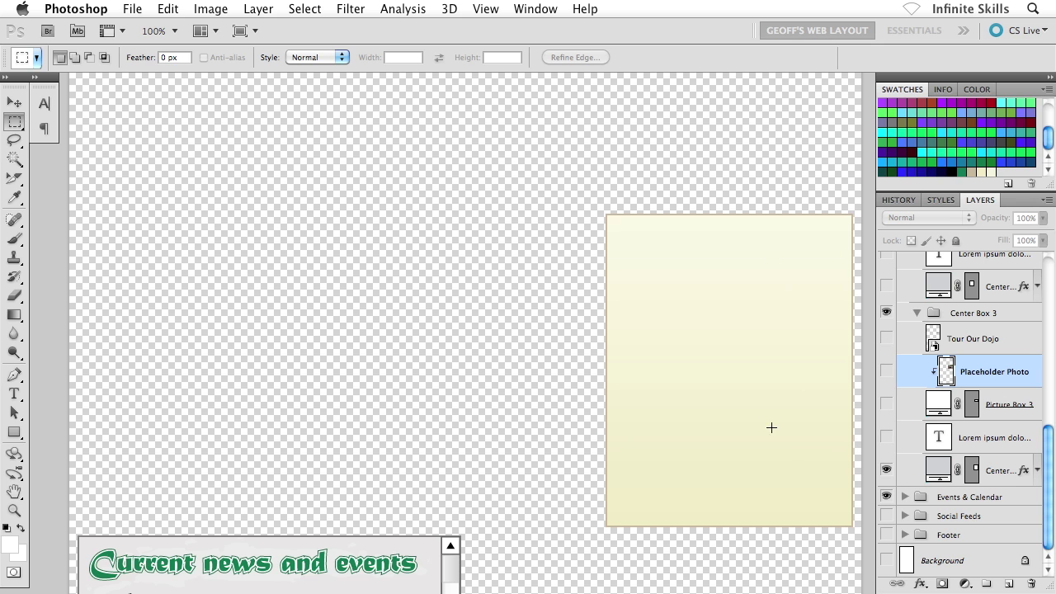
Step: Hide the Events & Calendar news box and select the beige background shape layer
drag(759, 396, 749, 324)
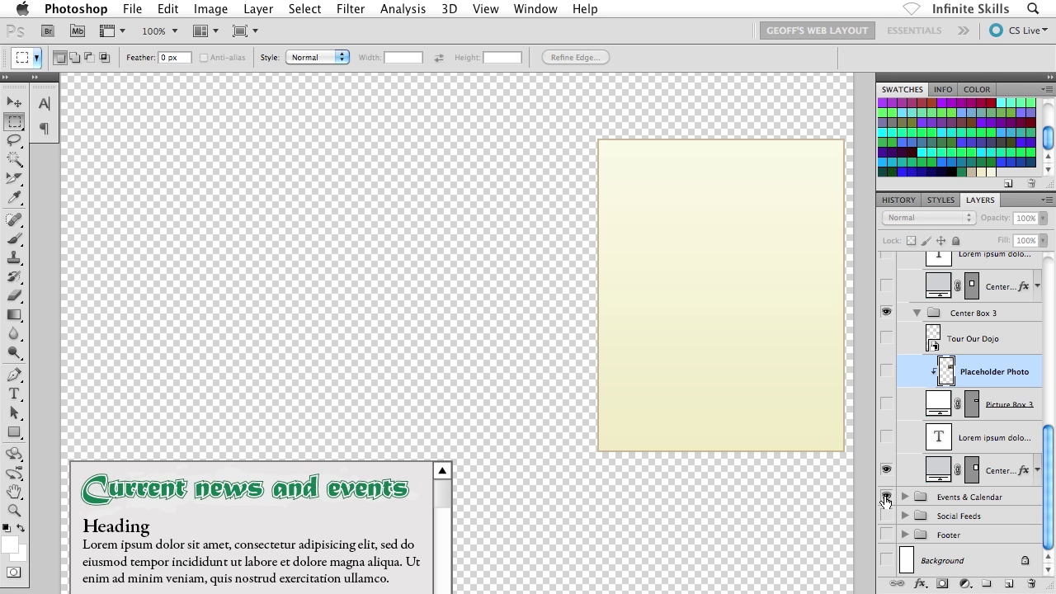
click(885, 498)
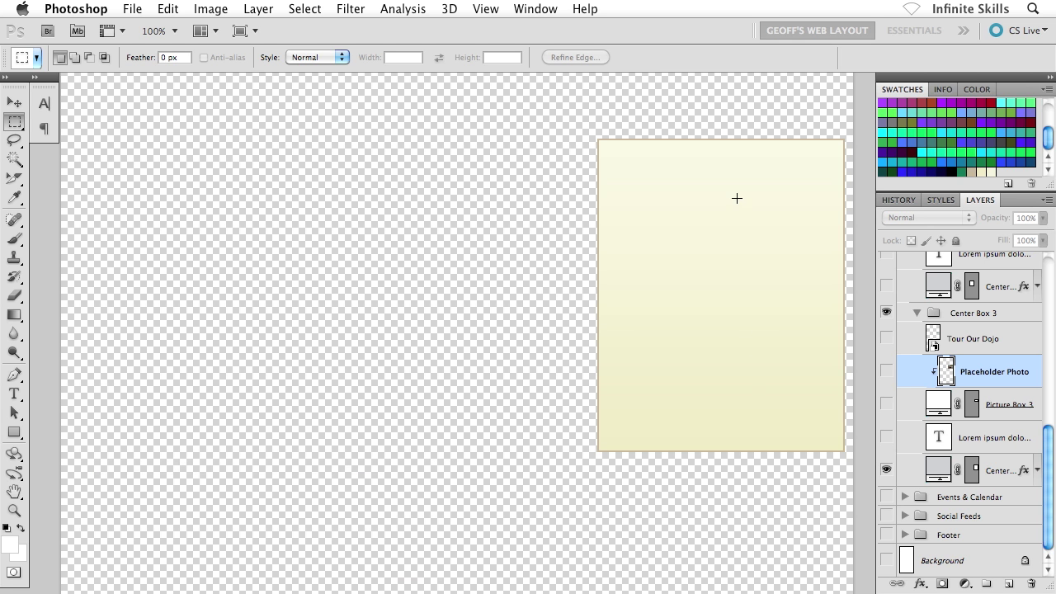
drag(733, 278, 717, 282)
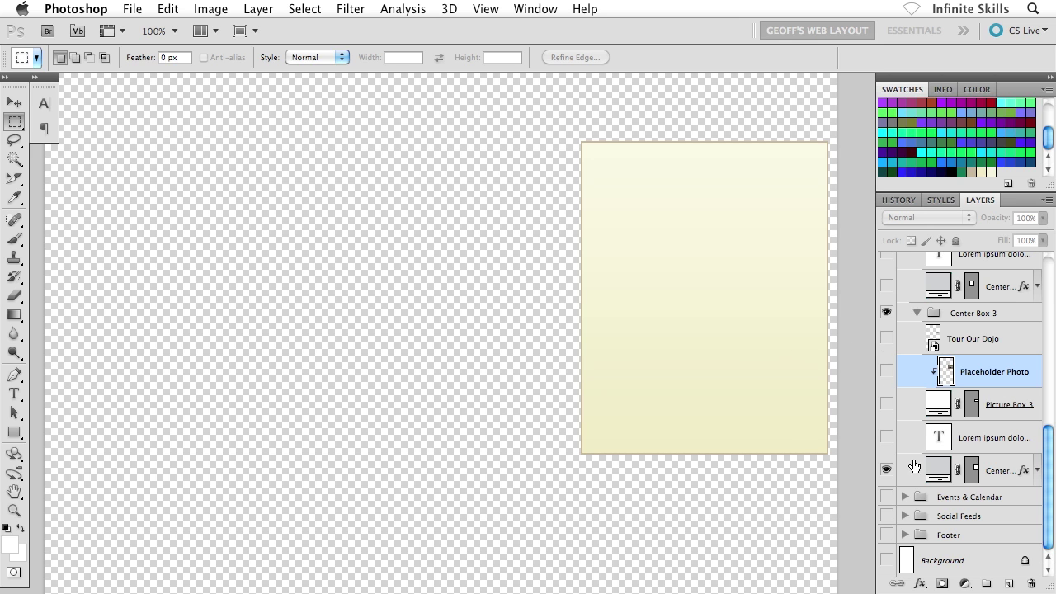
click(982, 474)
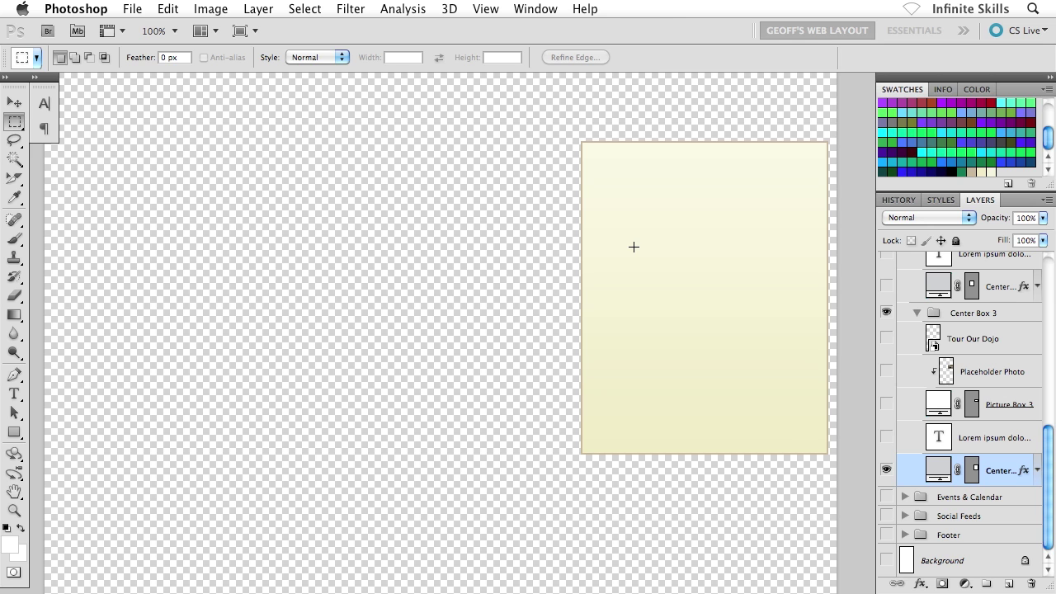
Step: Turn off the Stroke effect on the Center Box 3 background shape, keeping its Gradient Overlay
click(1036, 472)
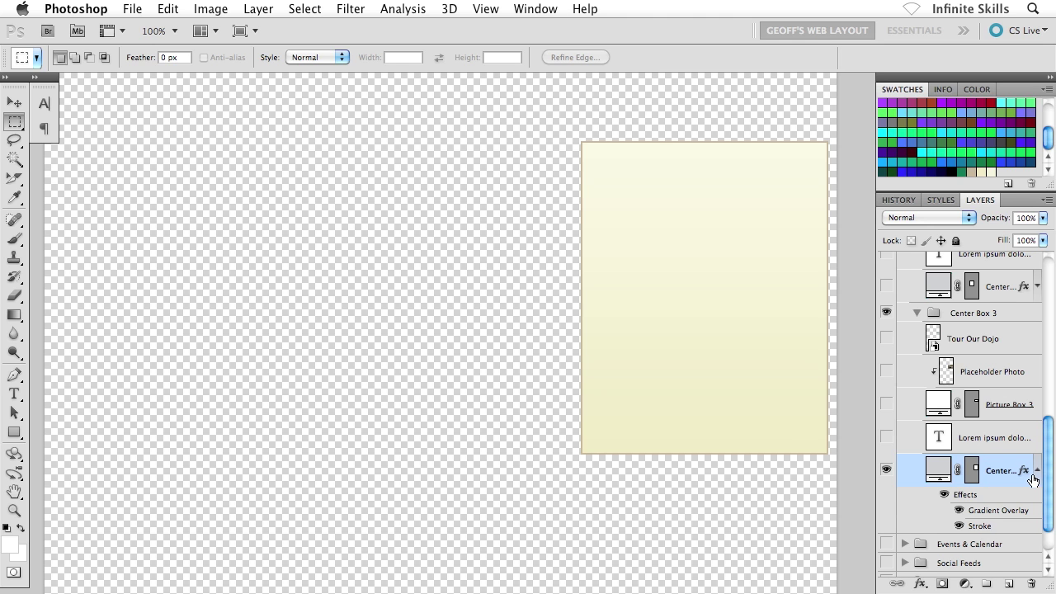
click(959, 527)
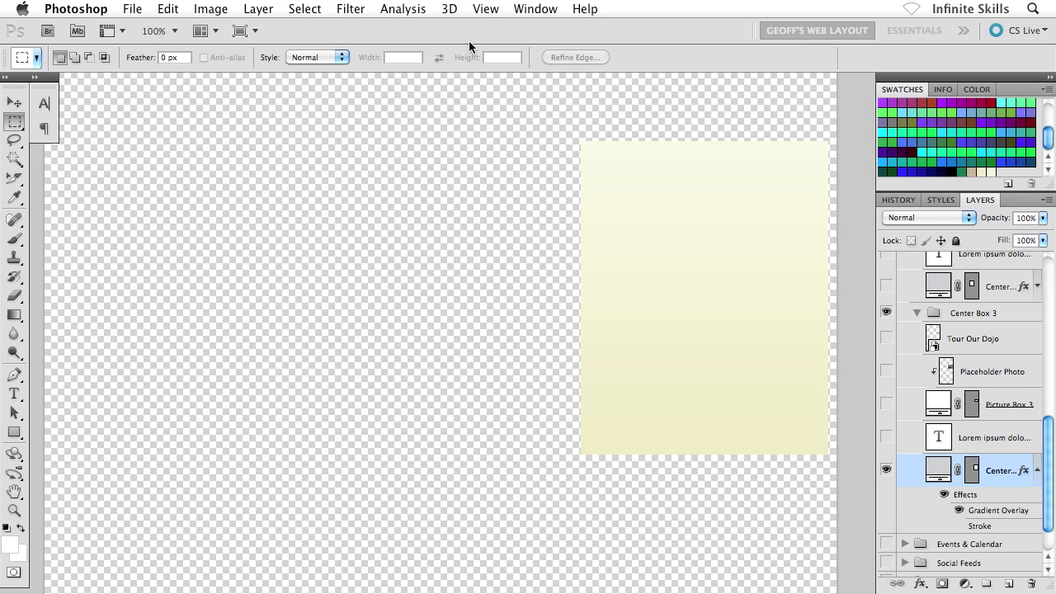
Step: Turn on slice outlines with View > Show > Slices
click(480, 10)
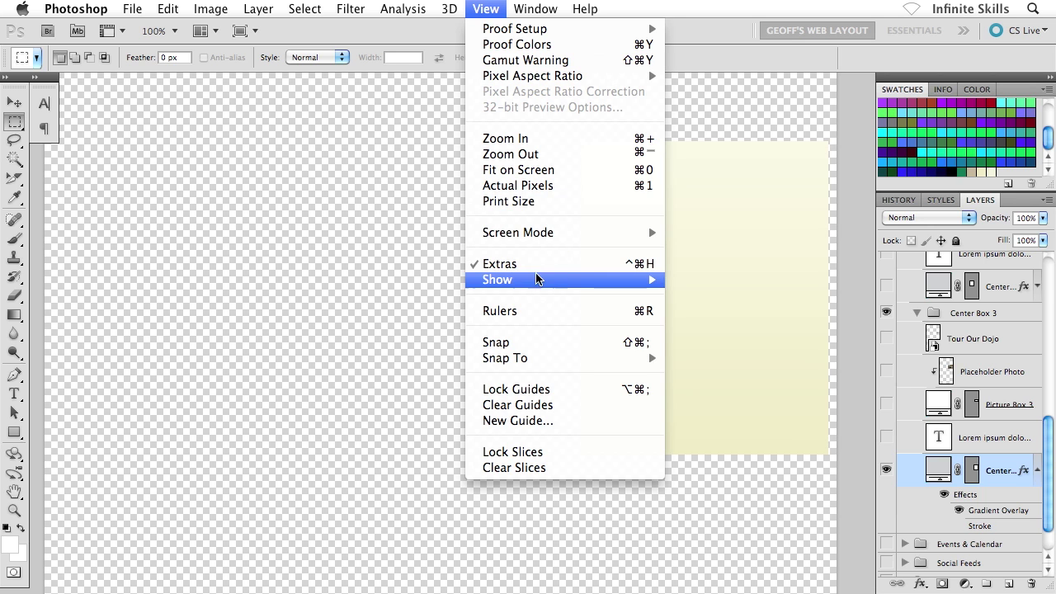
mouse_move(534, 282)
click(729, 388)
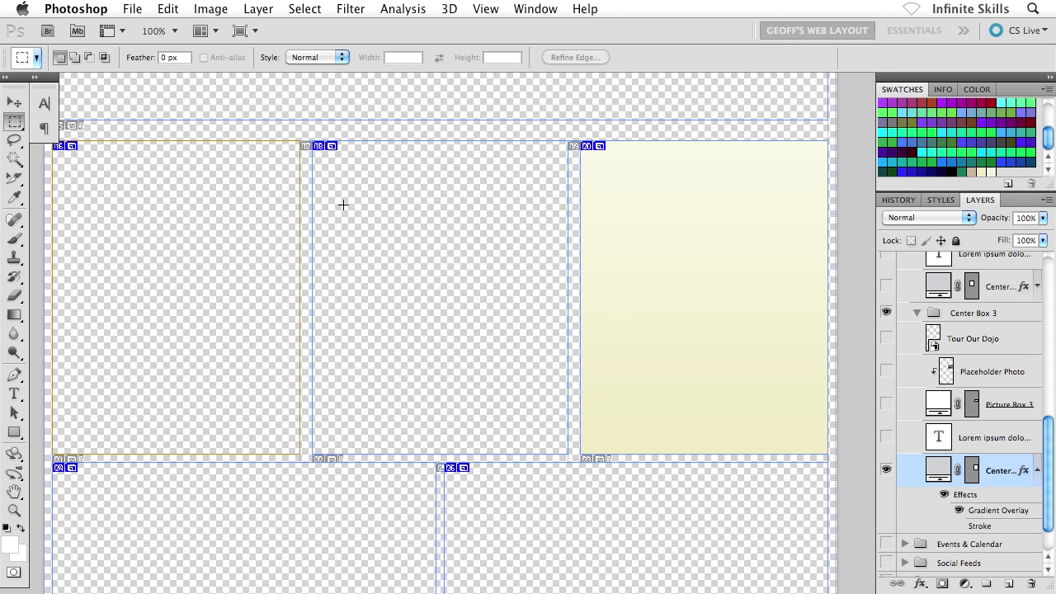
Step: Select the gradient box's slice 20 with the Slice Select Tool and bring up Save for Web & Devices
click(14, 177)
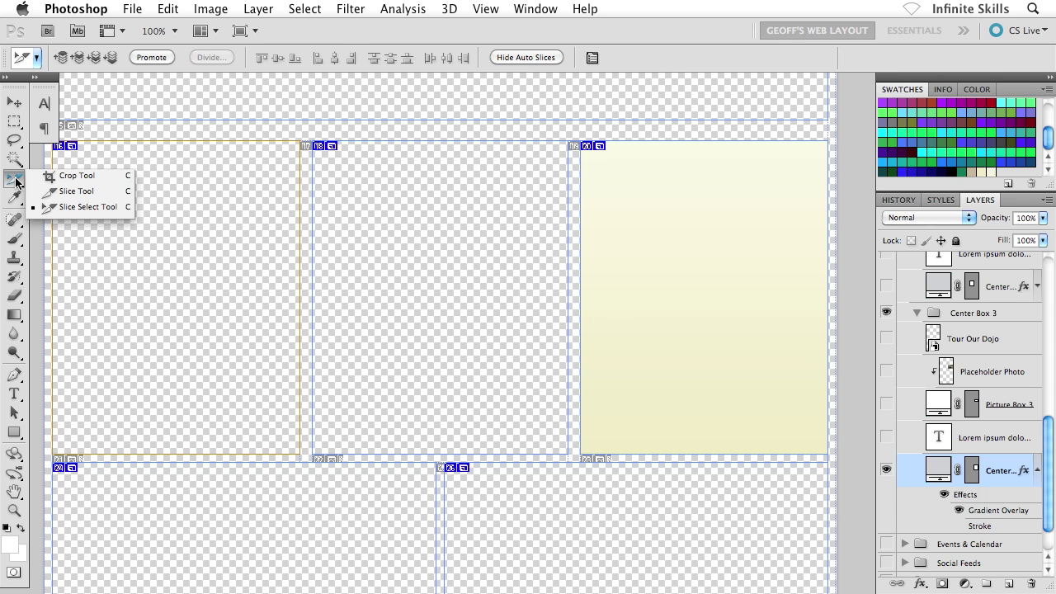
click(83, 207)
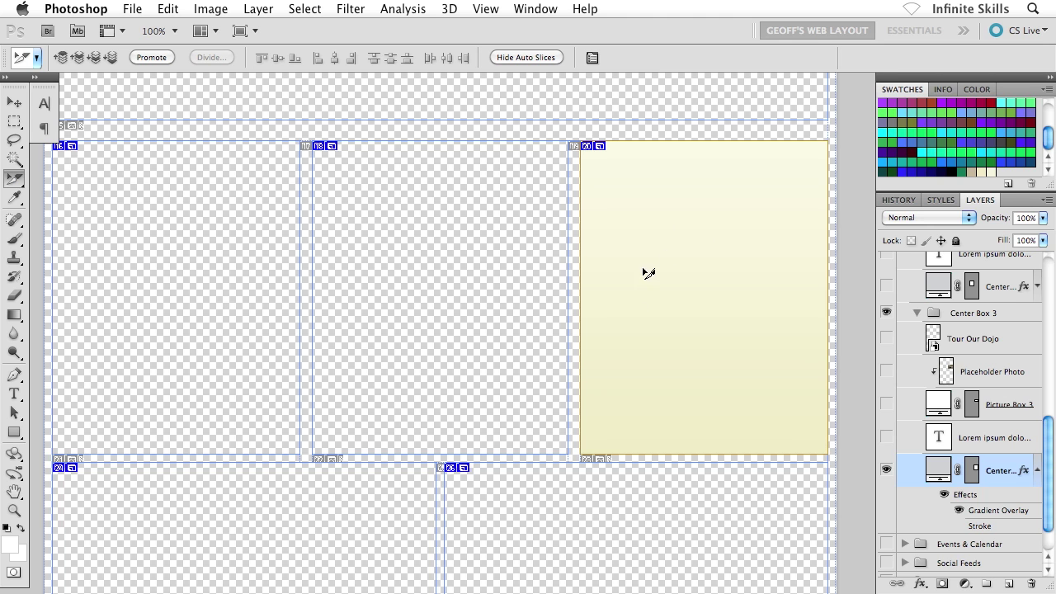
click(673, 280)
key(super+alt+shift+s)
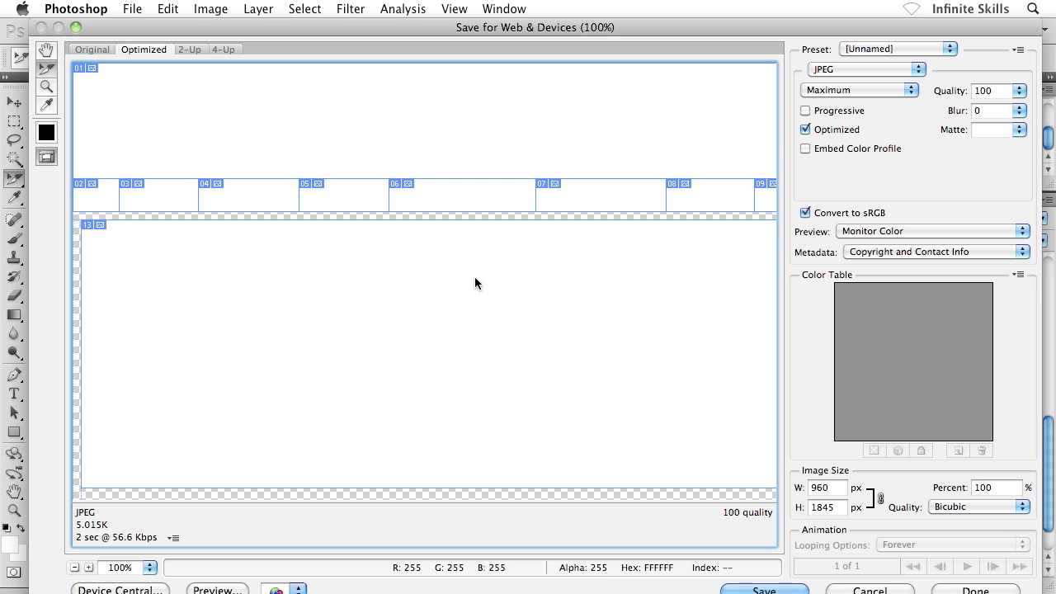
Step: Scroll the preview to slice 20's beige gradient box at JPEG quality 100
scroll(526, 356, down, 10)
scroll(505, 283, down, 5)
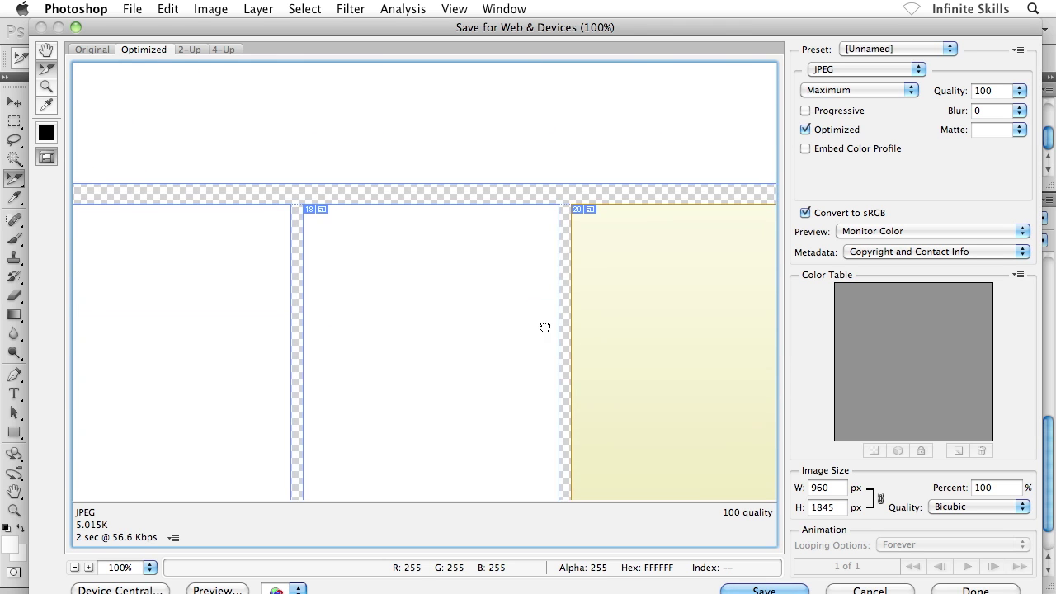
scroll(588, 206, up, 2)
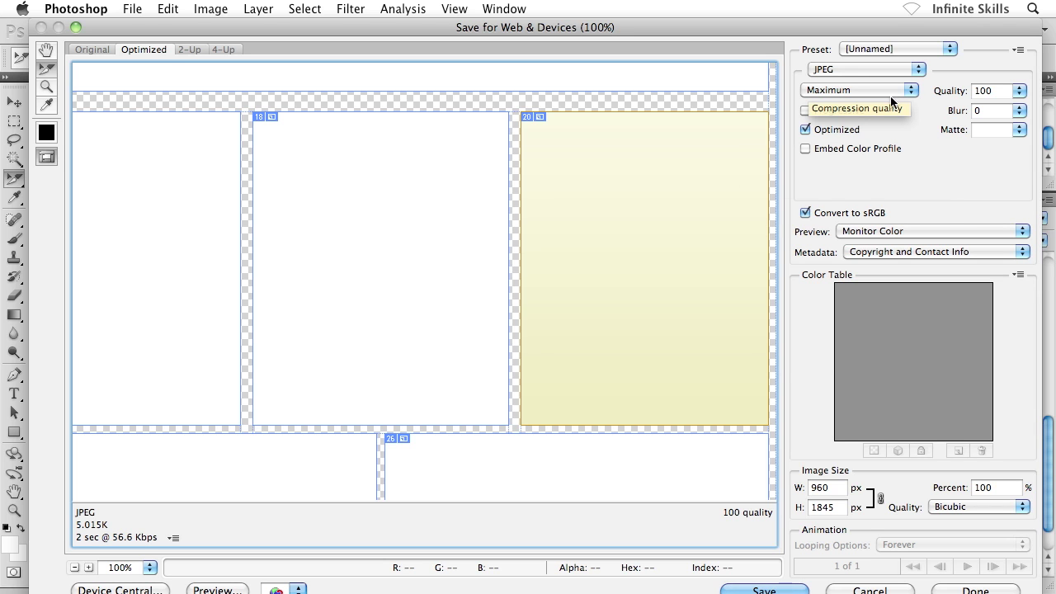
Step: Save the selected slice as Images Only to the Site folder as CenterBox3.jpg
click(788, 589)
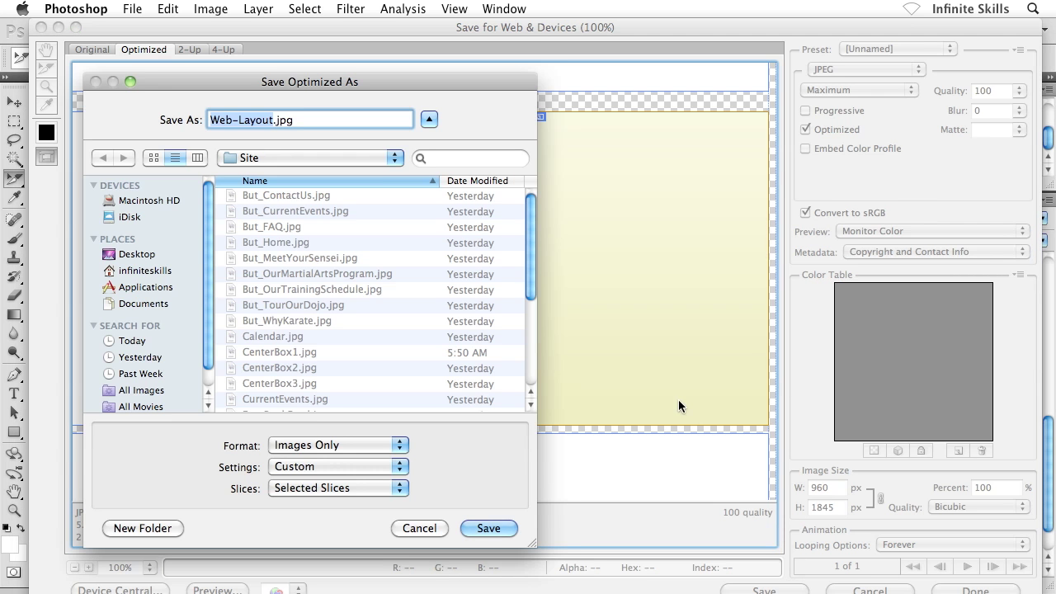
drag(502, 80, 727, 47)
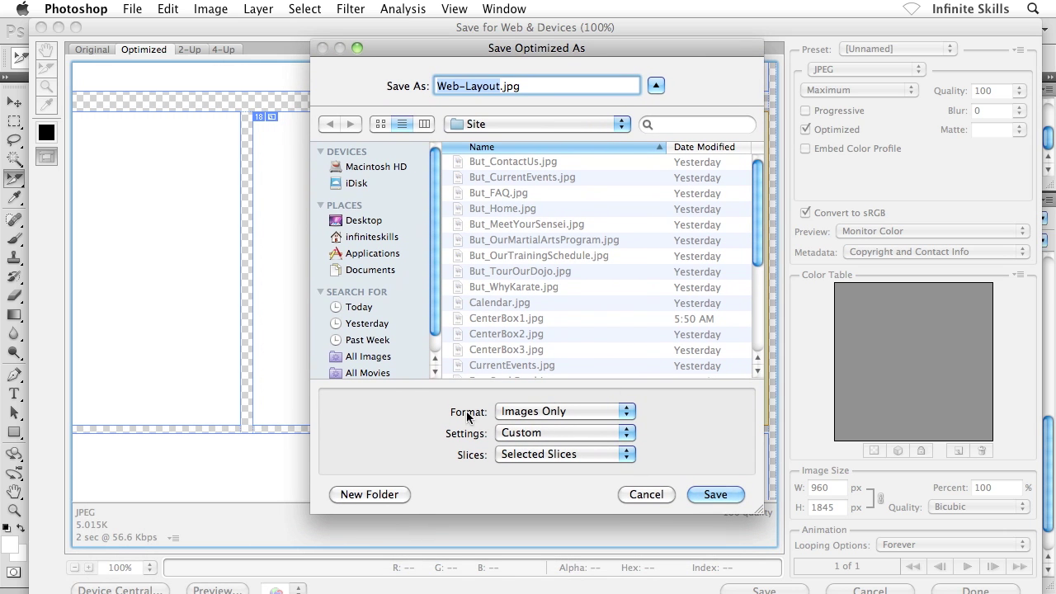
click(572, 412)
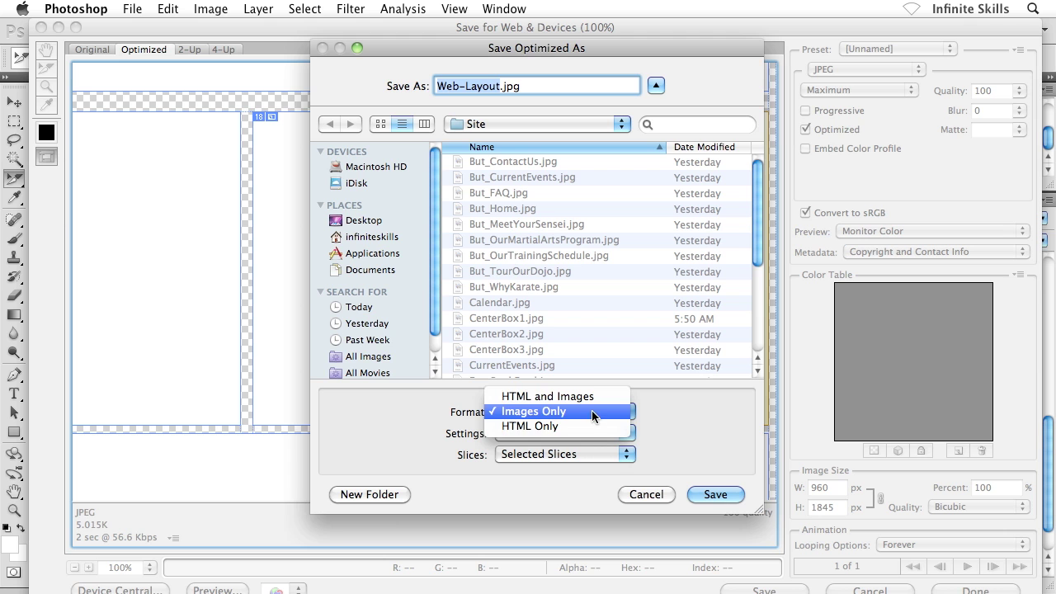
click(592, 410)
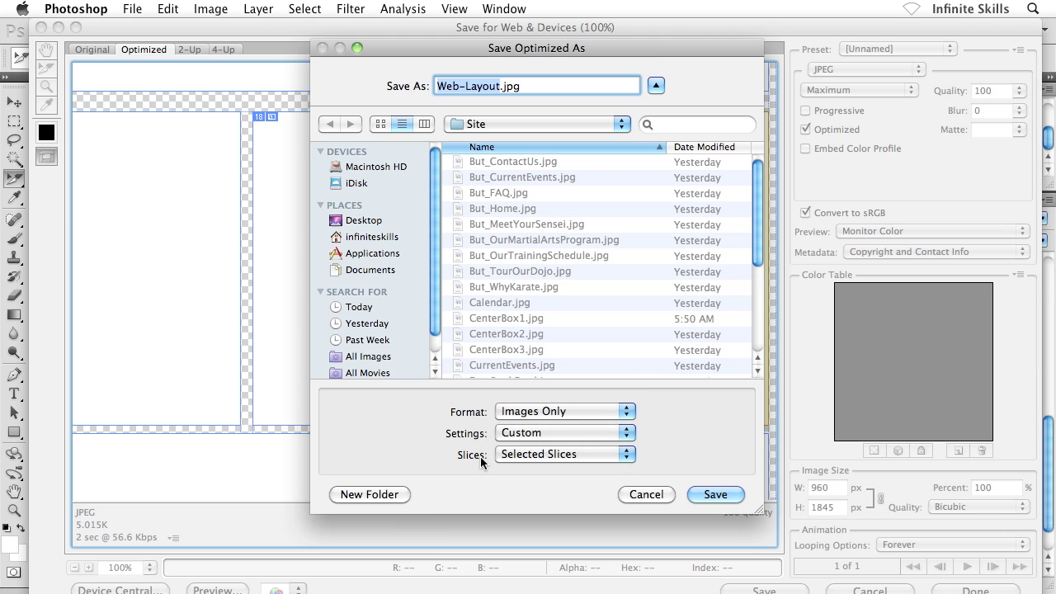
click(546, 455)
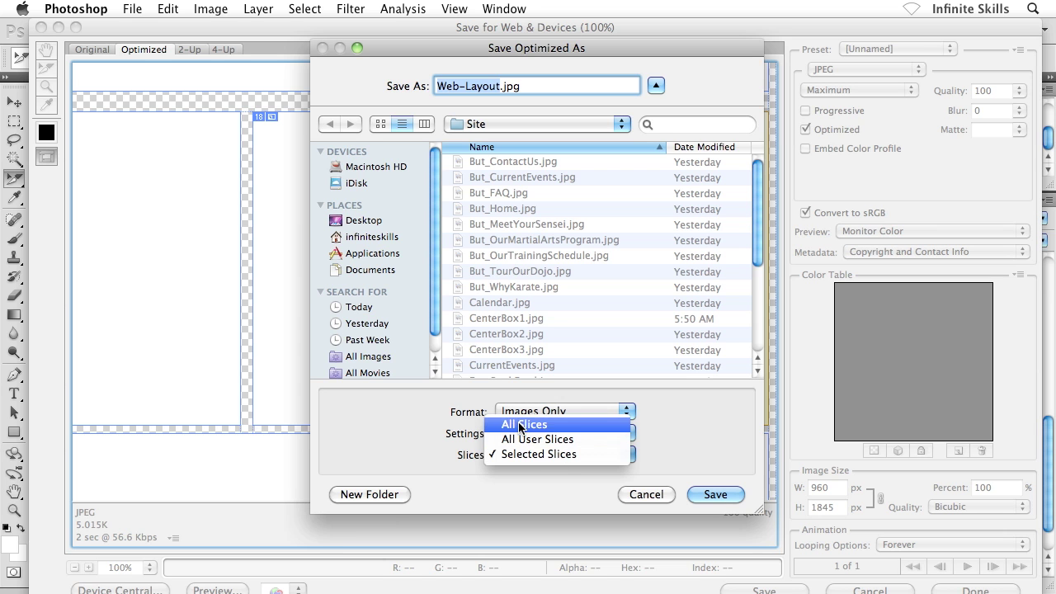
click(555, 454)
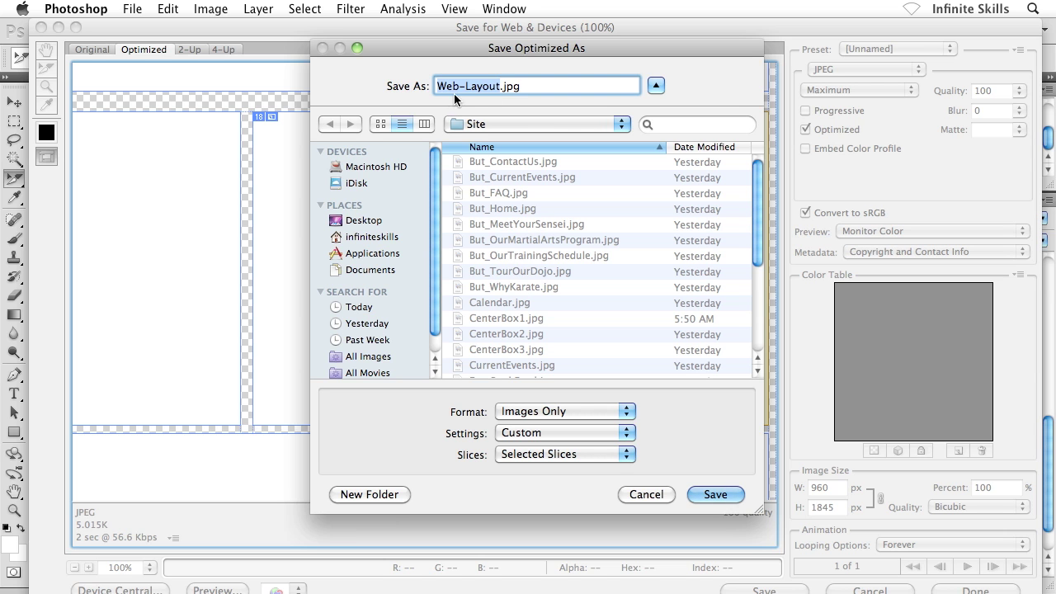
click(698, 493)
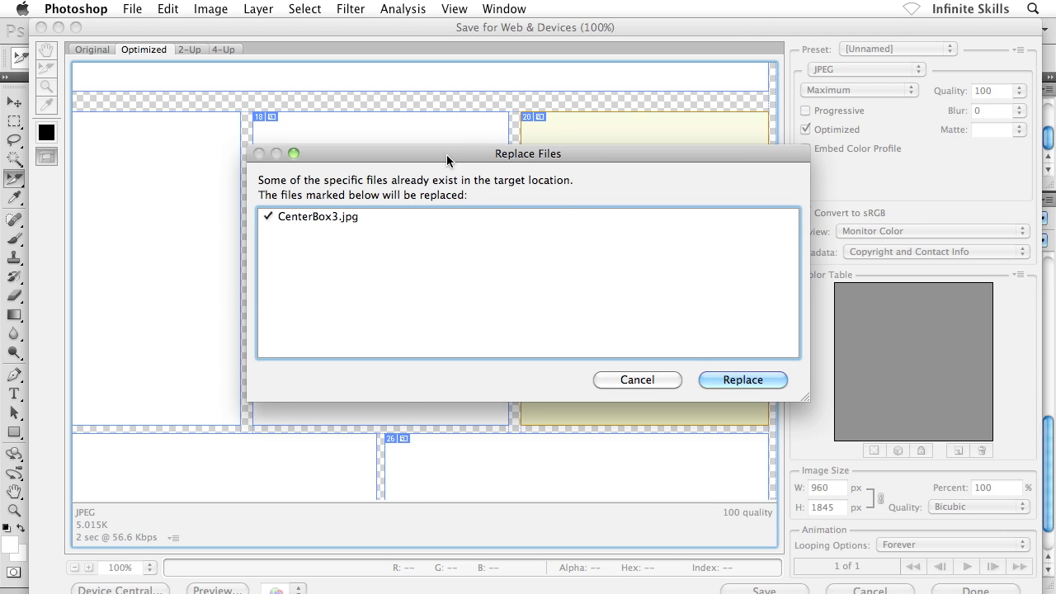
drag(447, 154, 469, 330)
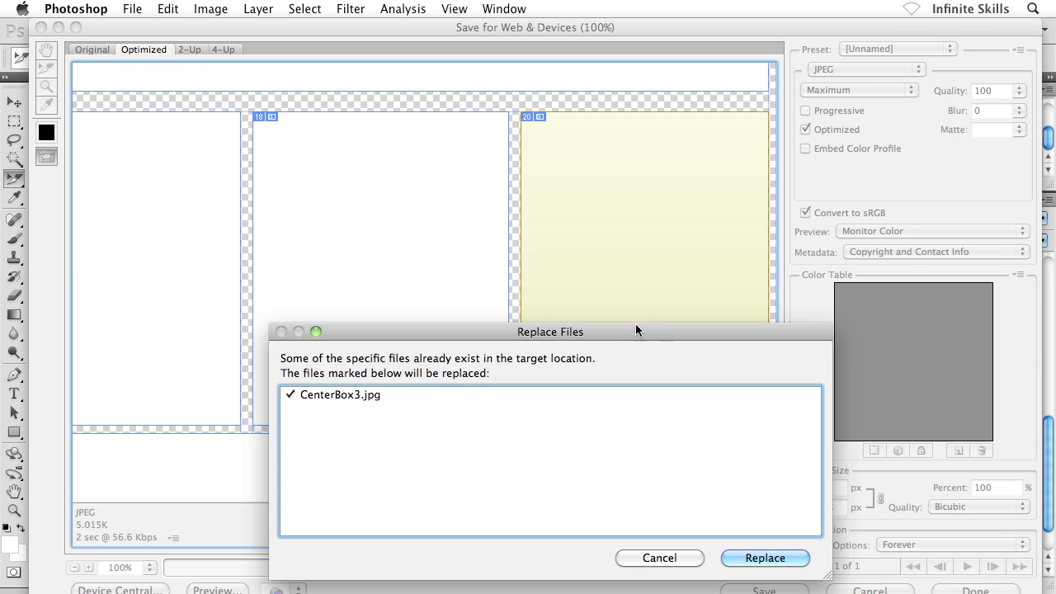
Step: Confirm replacing the existing CenterBox3.jpg with the exported slice
drag(634, 327, 678, 212)
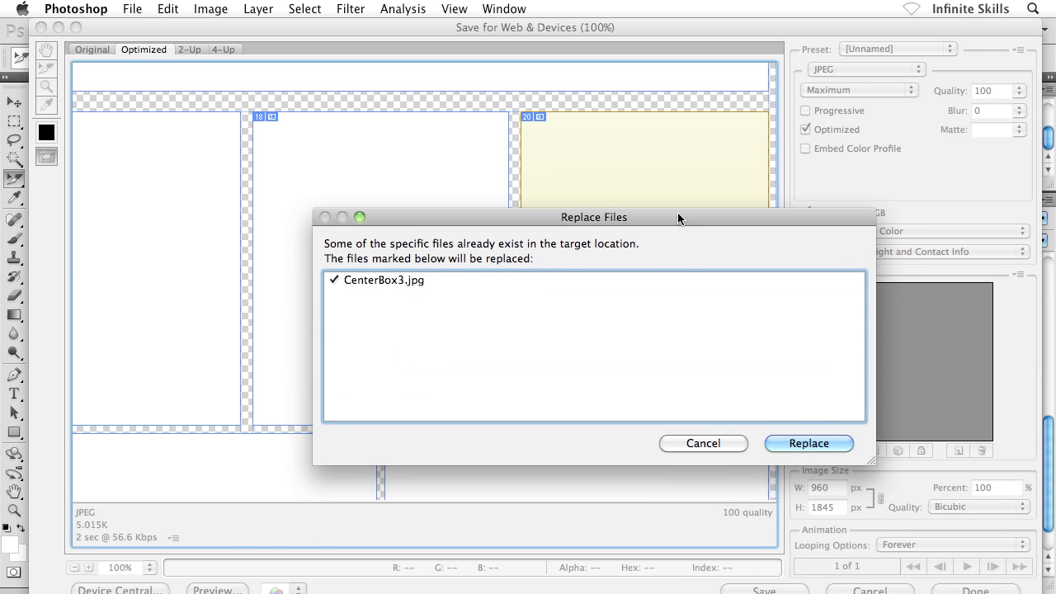
click(777, 441)
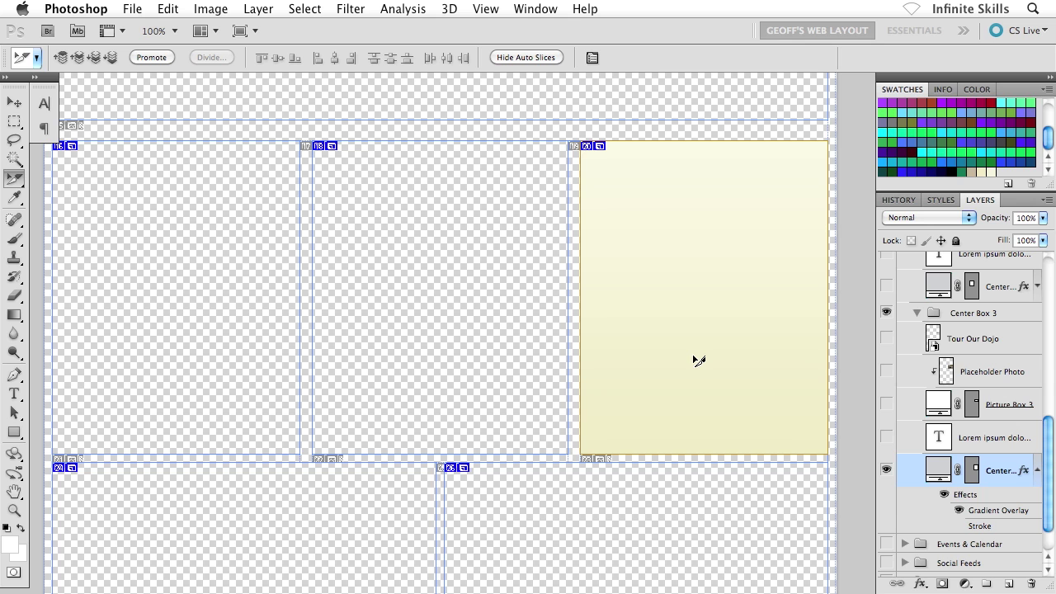